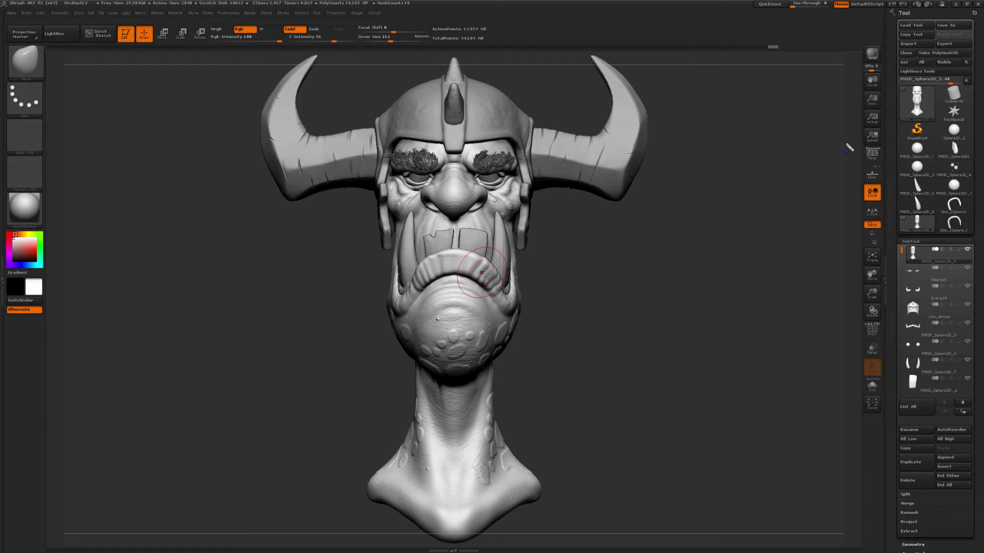
- Solo the bald head SubTool, bring back helmet, horns, brows and teeth, then solo it again
left_click_drag(846, 142, 895, 169)
key("Escape")
left_click(967, 250, "shift")
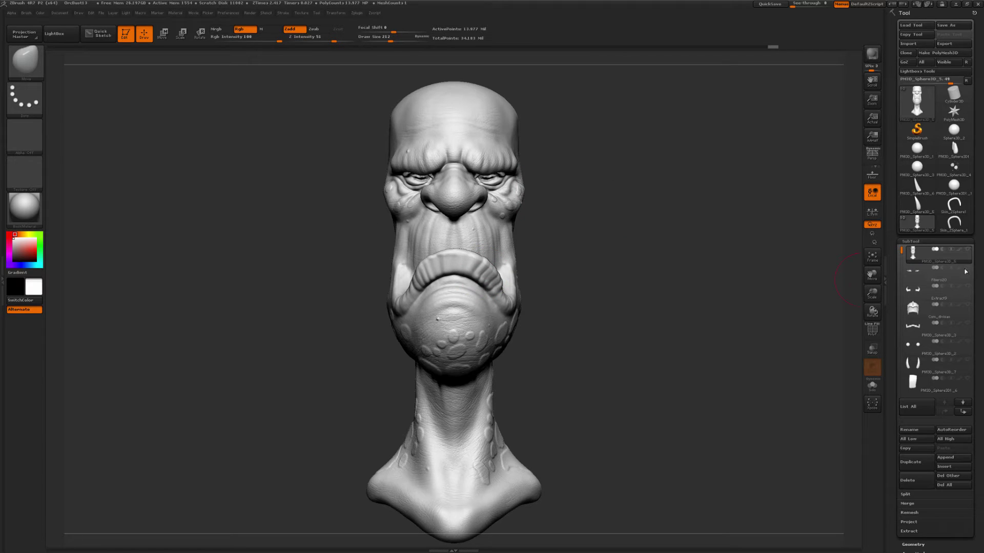
left_click(583, 212, "ctrl+shift")
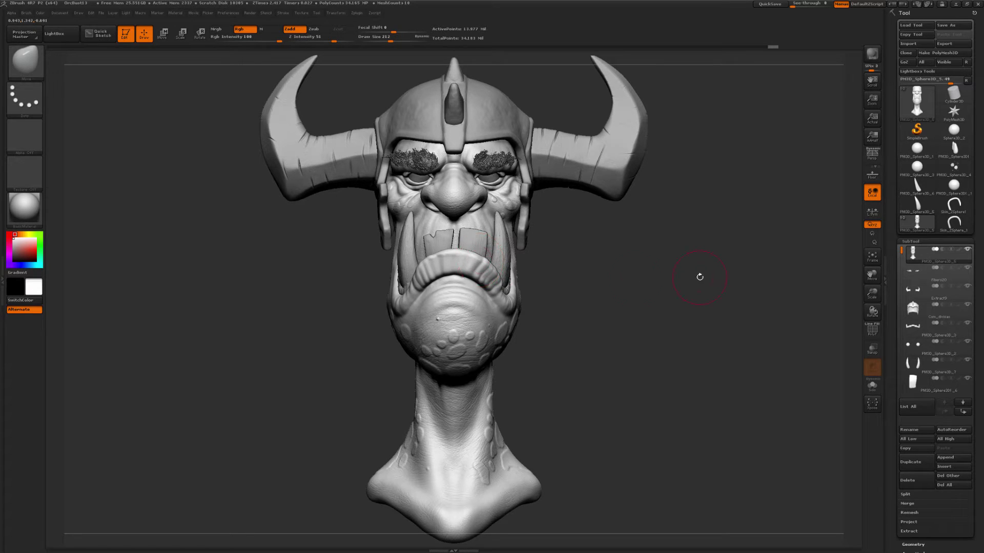
left_click(969, 251, "shift")
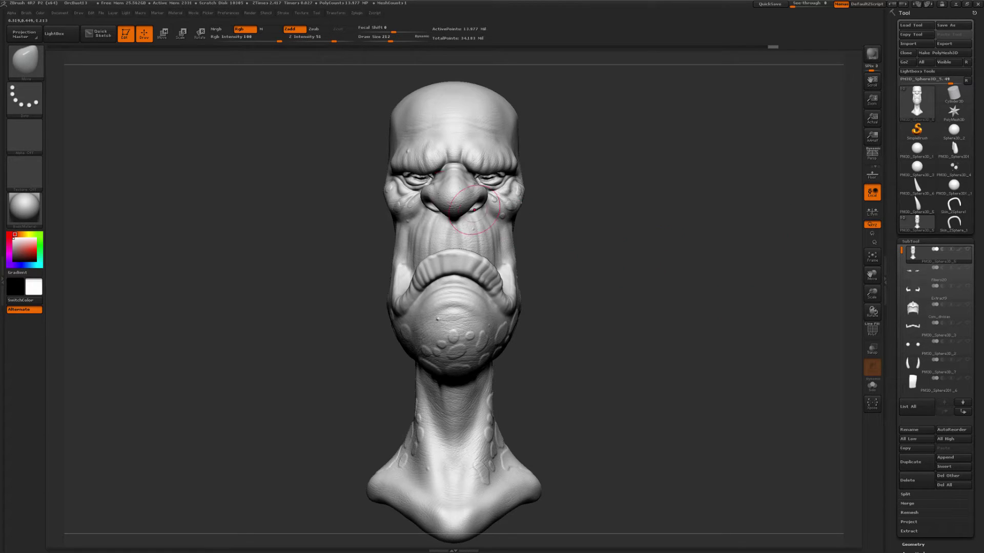
- Mask a horizontal band across the eyes and nose, checking it in profile and back
key("ctrl")
left_click_drag(328, 154, 592, 221, "ctrl")
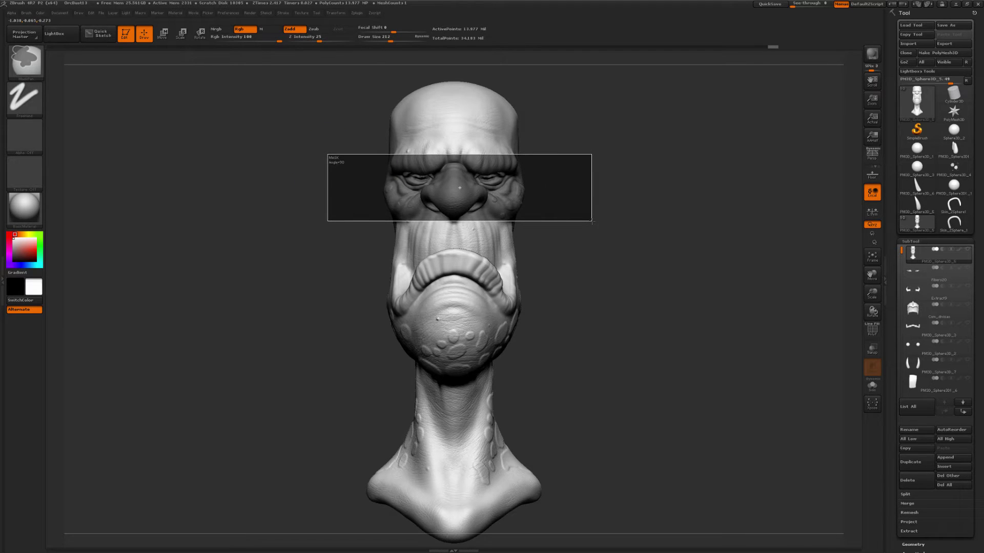
left_click_drag(592, 221, 592, 221, "ctrl")
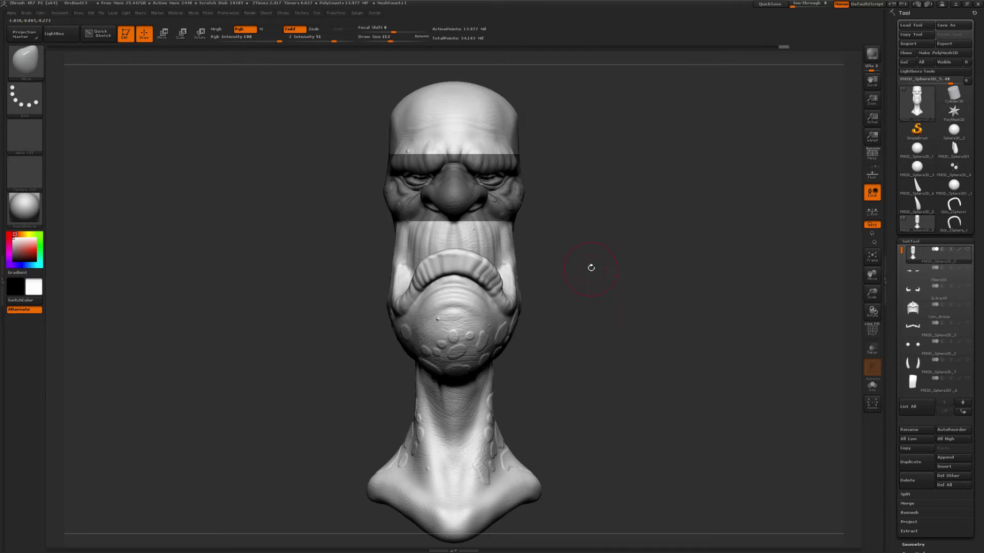
left_click_drag(589, 268, 626, 270)
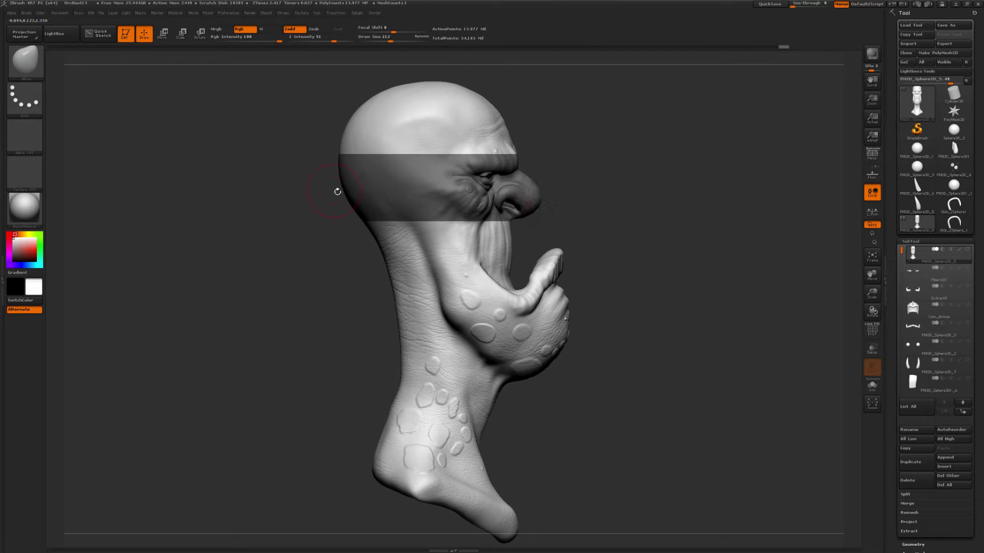
left_click_drag(724, 253, 645, 255, "shift")
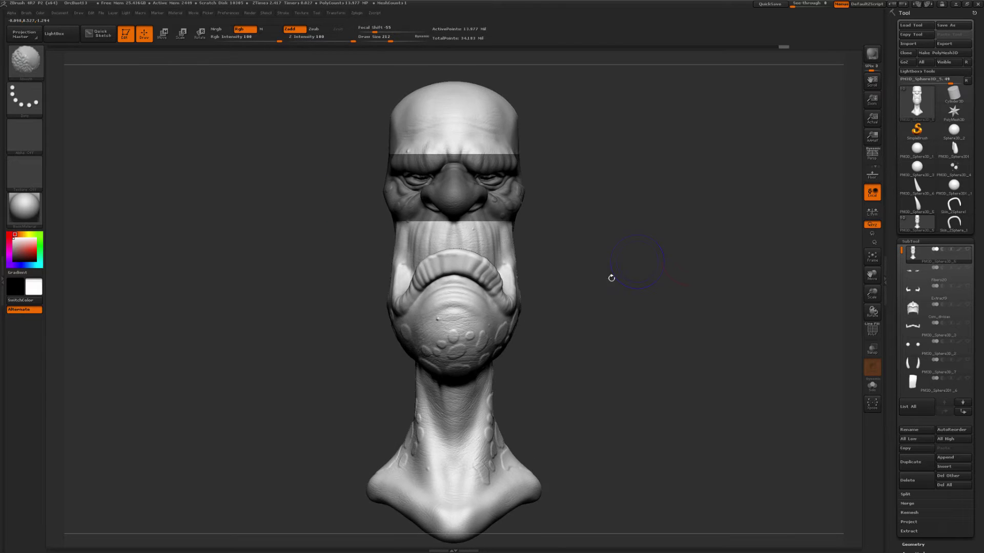
- Mask bands across the mouth and neck, then snap the head to side profile
key("ctrl")
left_click_drag(349, 256, 606, 289, "ctrl")
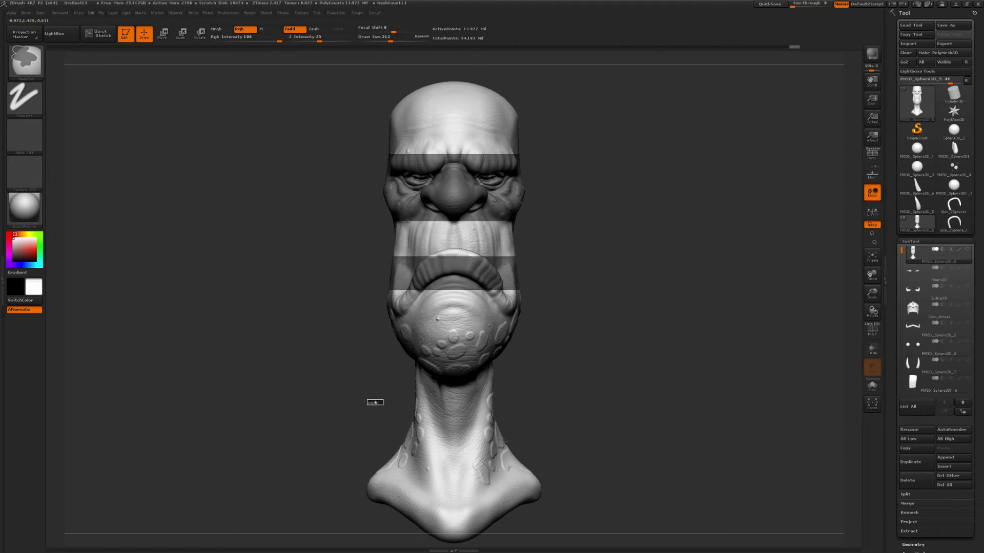
left_click_drag(367, 401, 588, 452, "ctrl")
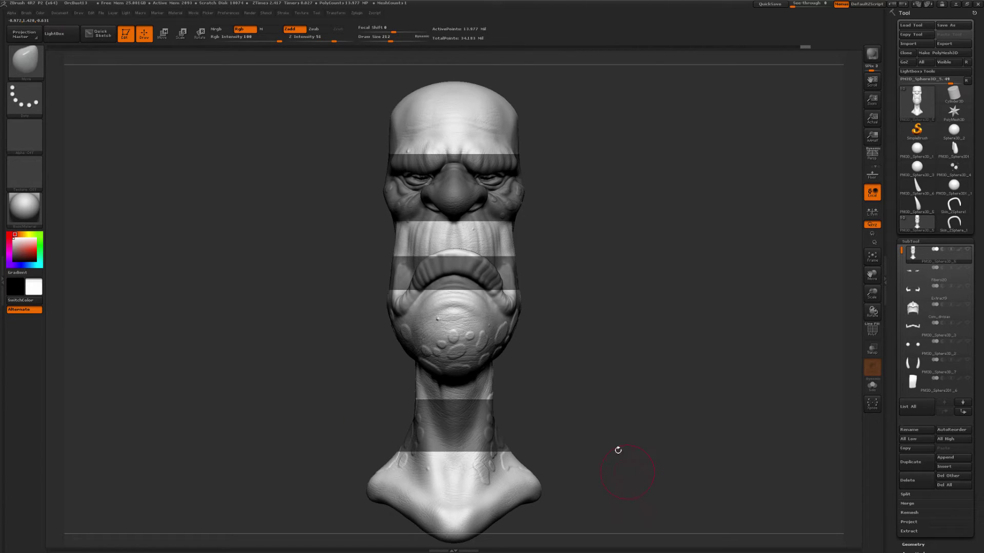
left_click_drag(595, 385, 647, 388, "shift")
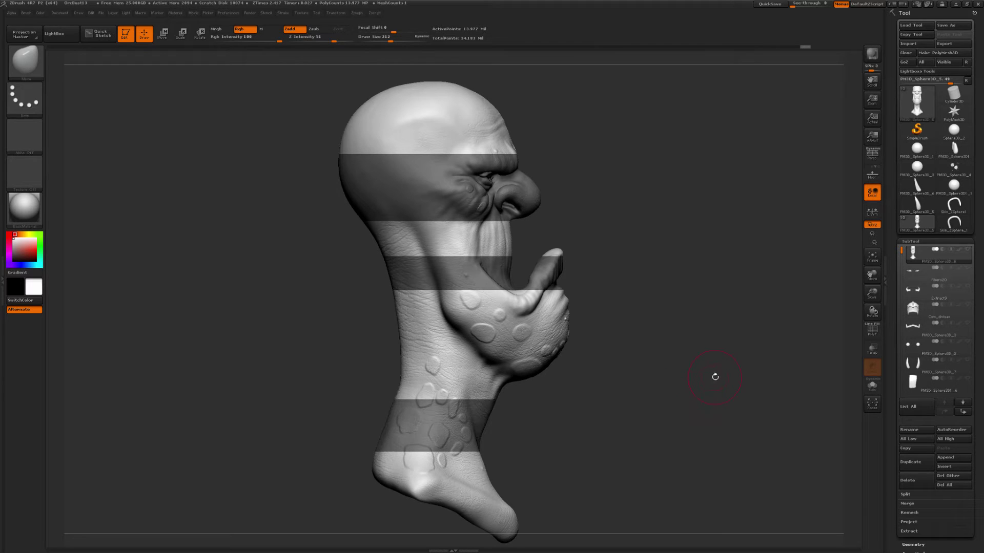
- Move the head aside, leaving profile and front-view snapshot copies of the striped head
left_click_drag(717, 374, 476, 366)
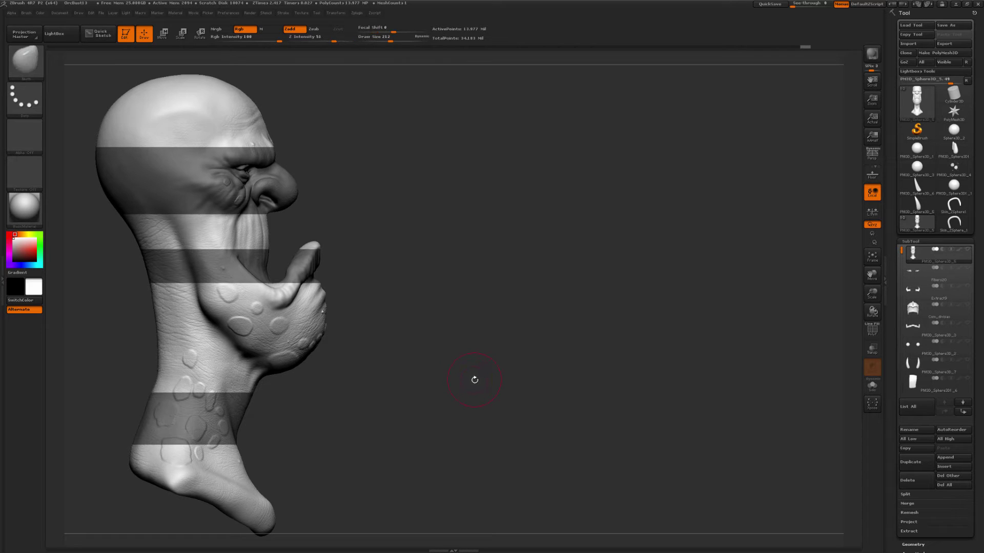
mouse_move(426, 352)
left_mouse_down("alt")
mouse_move(572, 347)
mouse_move(610, 369)
mouse_move(581, 366)
left_mouse_up("alt")
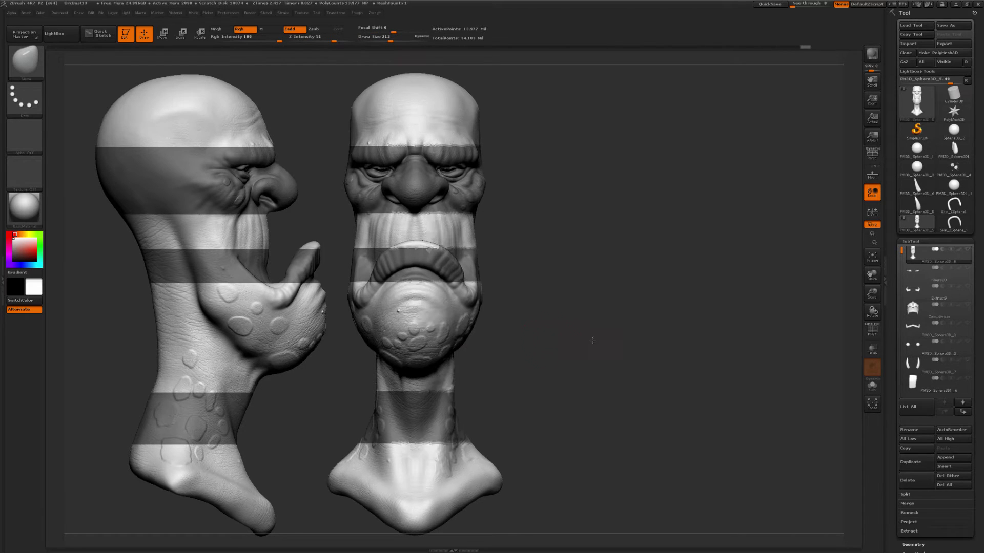
key("shift+s")
left_click_drag(591, 340, 794, 344, "alt")
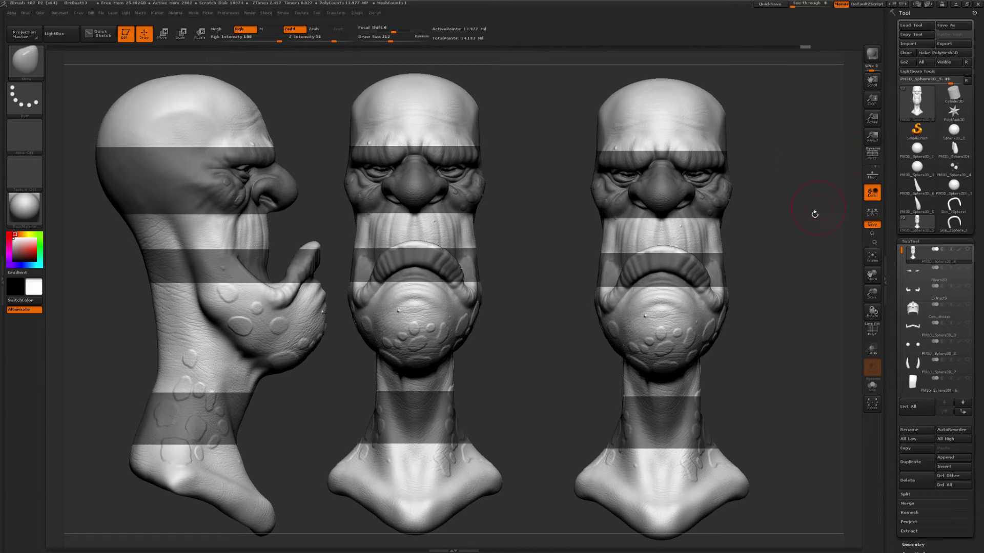
key("ctrl")
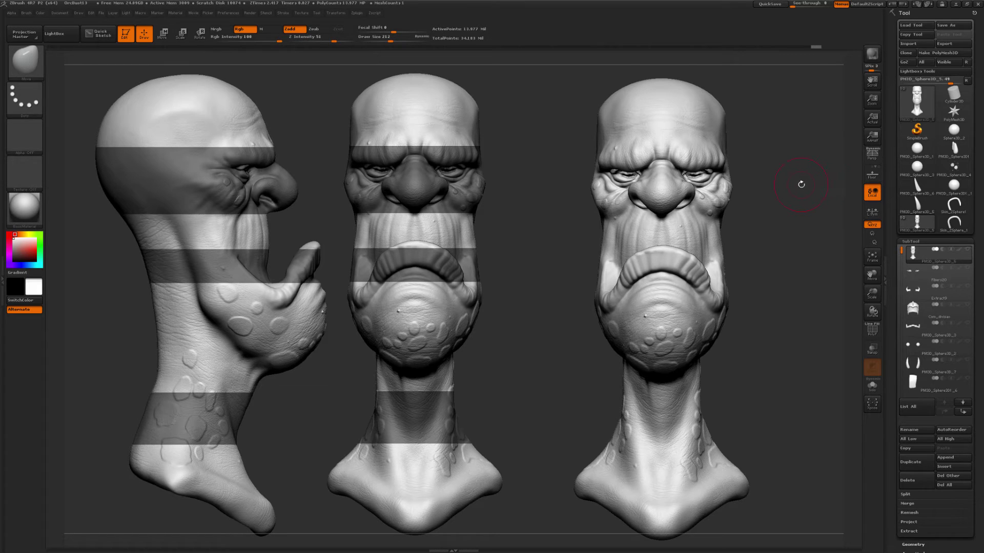
- Enable Persp and rotate the right-hand head back to a straight front view
left_click(873, 156)
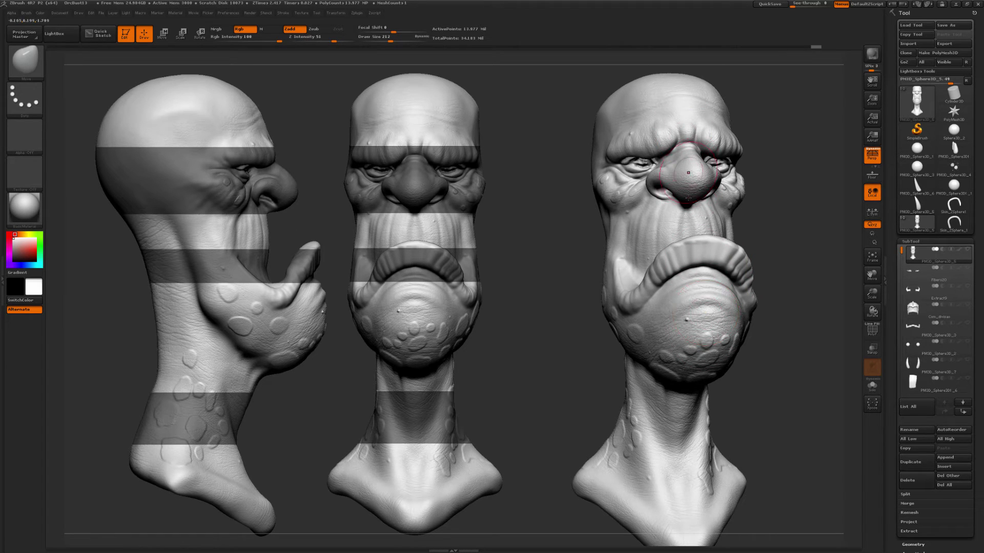
left_click_drag(696, 320, 707, 307)
left_click_drag(787, 315, 783, 319, "shift")
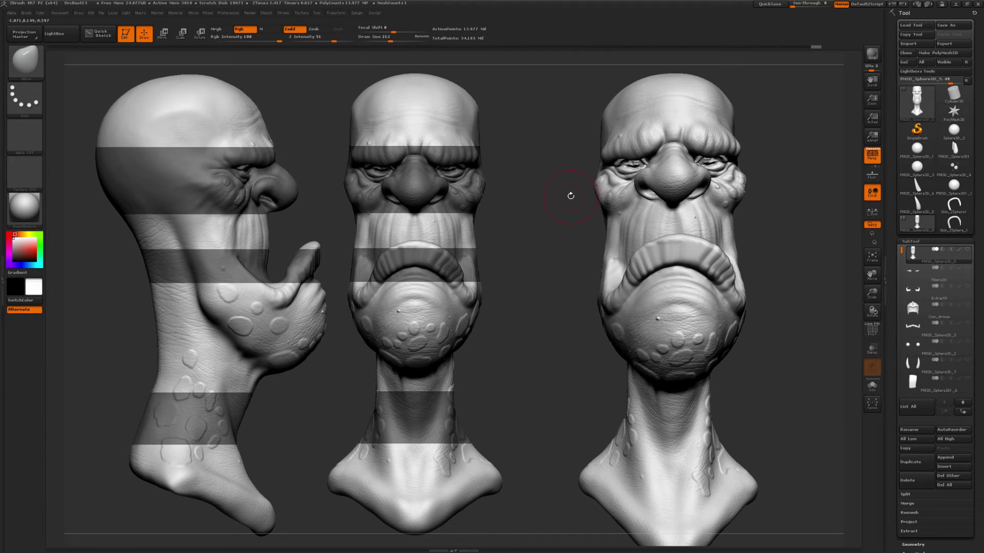
key("ctrl")
- Mask bands across the right head's eyes, mouth and neck, then turn it to a slightly tilted profile
left_click_drag(540, 140, 805, 221, "ctrl")
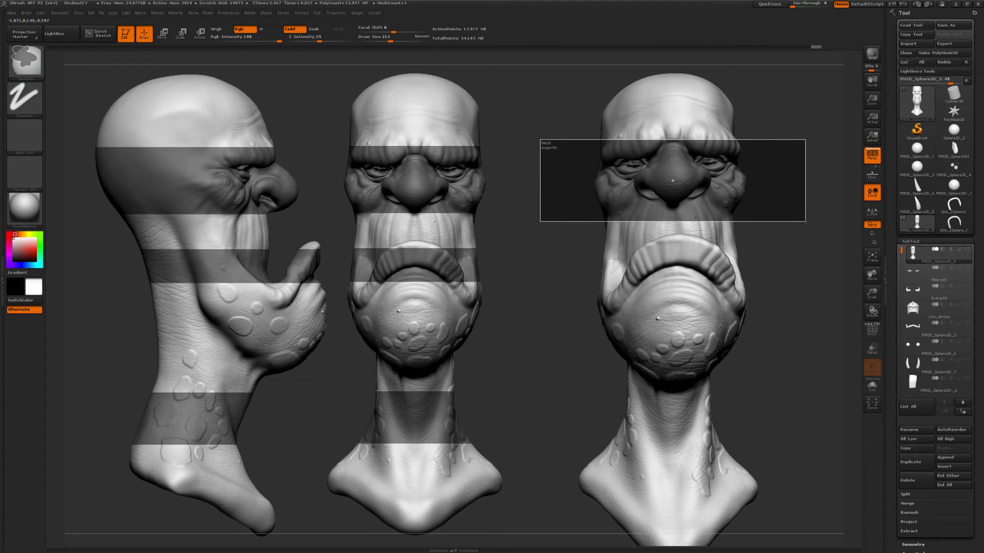
left_click_drag(555, 249, 769, 311, "ctrl")
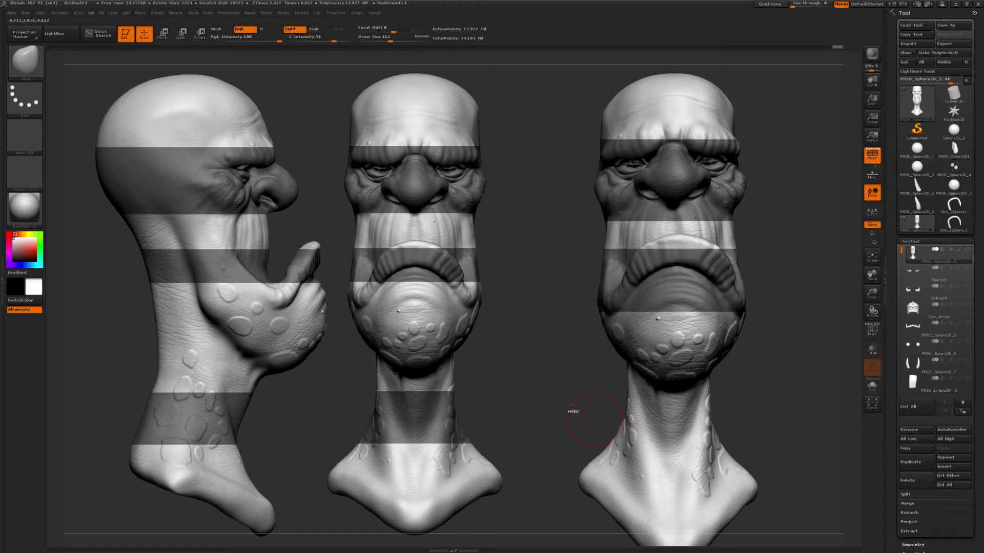
mouse_move(565, 398)
left_mouse_down("ctrl")
mouse_move(779, 457)
mouse_move(770, 456)
left_mouse_up("ctrl")
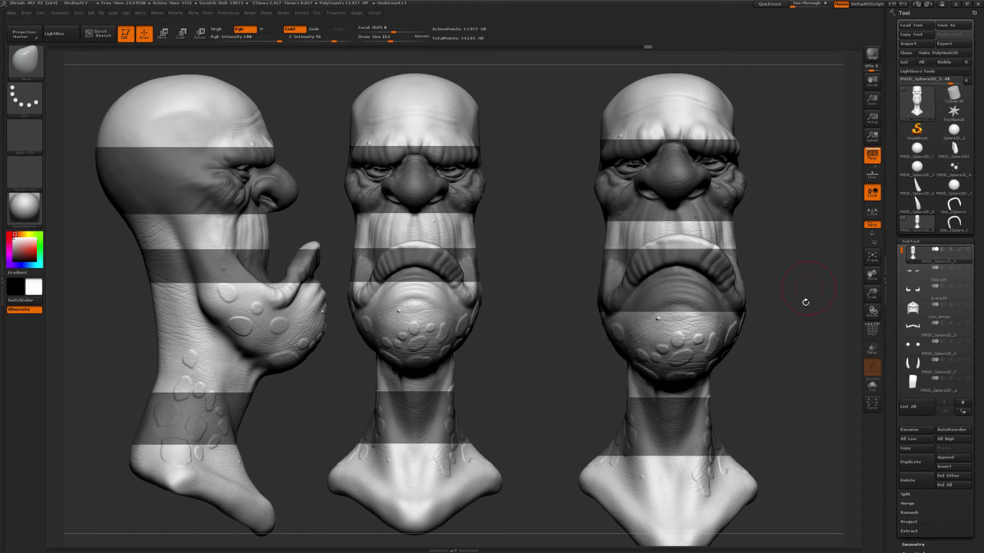
left_click_drag(768, 355, 780, 373, "shift")
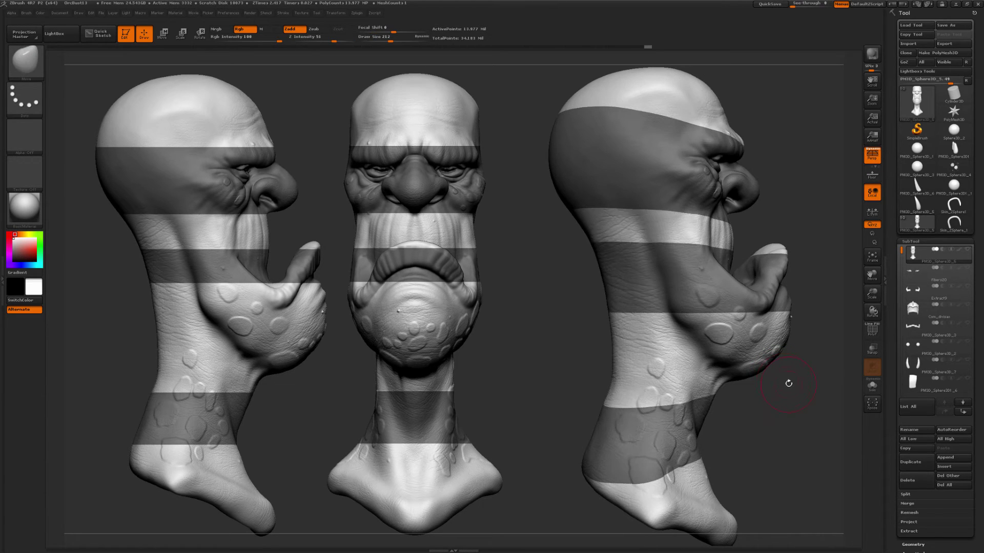
left_click_drag(794, 401, 783, 416)
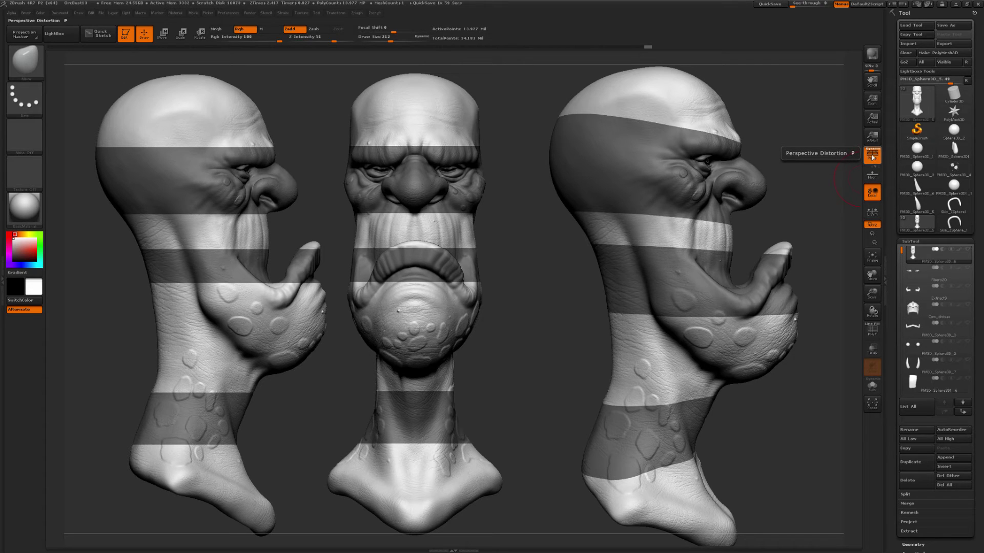
- Turn Persp off, snap the right head to side view, and draw arrows across its brow, mouth and neck
left_click(872, 158)
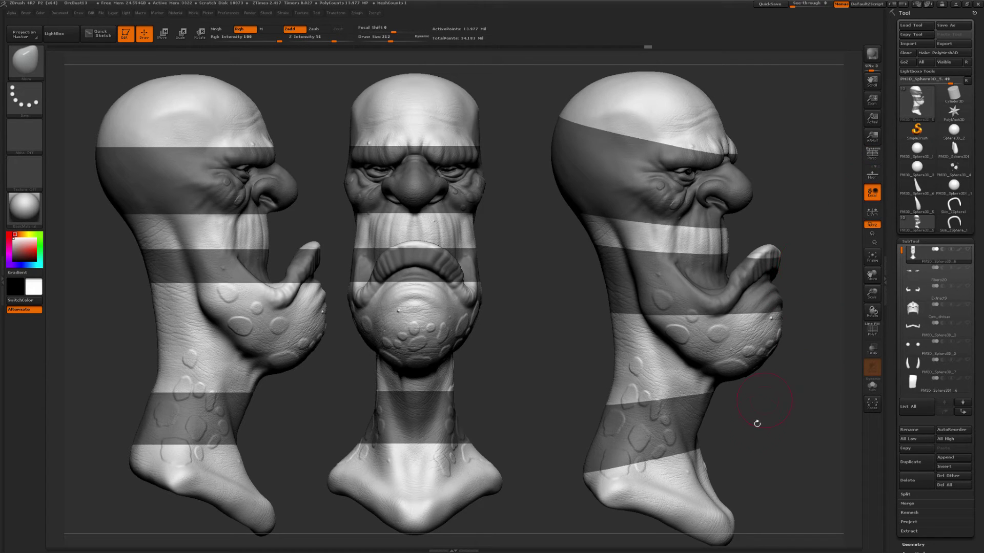
mouse_move(793, 400)
left_mouse_down("shift")
mouse_move(785, 413)
mouse_move(760, 321)
left_mouse_up("shift")
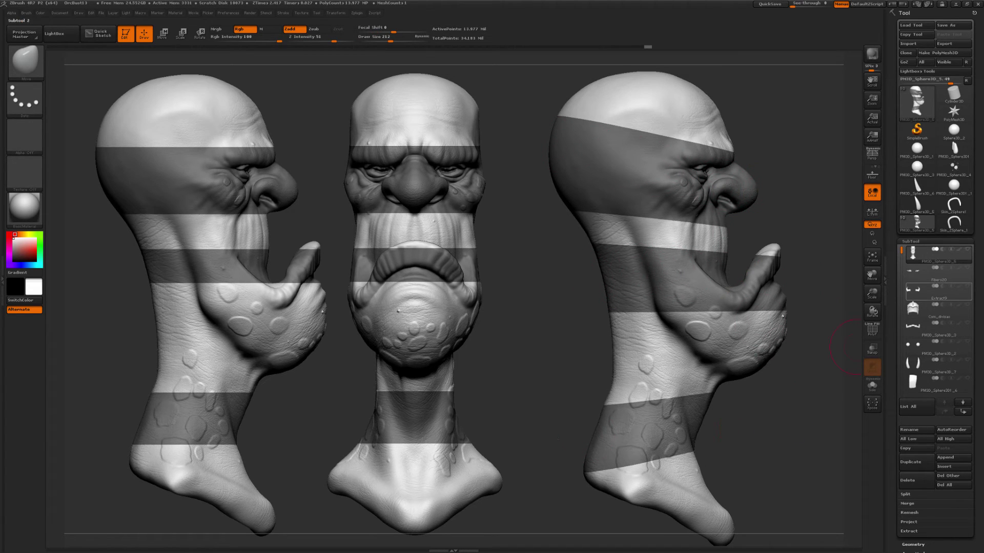
mouse_move(926, 292)
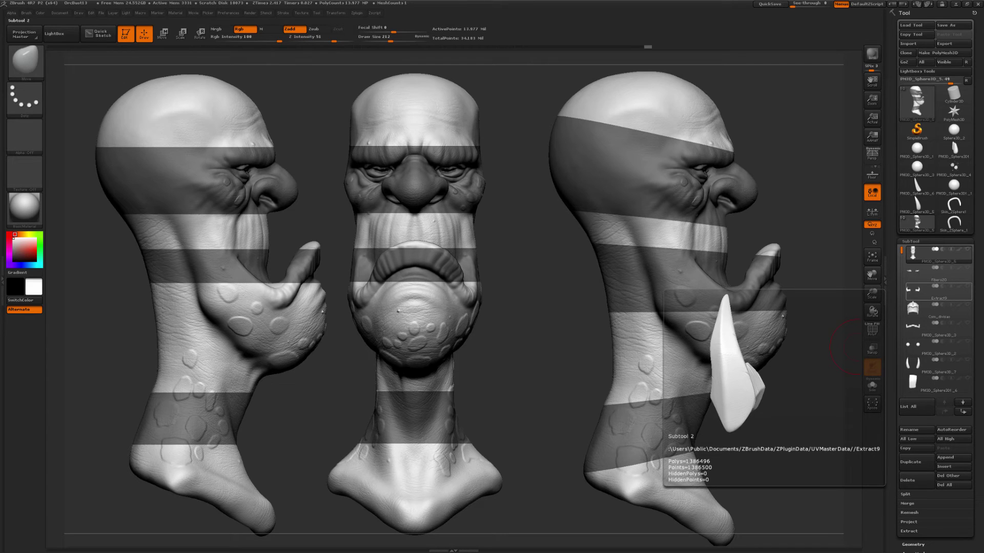
left_click_drag(780, 198, 536, 150)
left_click_drag(799, 277, 597, 275)
mouse_move(813, 387)
left_mouse_down()
mouse_move(747, 412)
mouse_move(574, 440)
left_mouse_up()
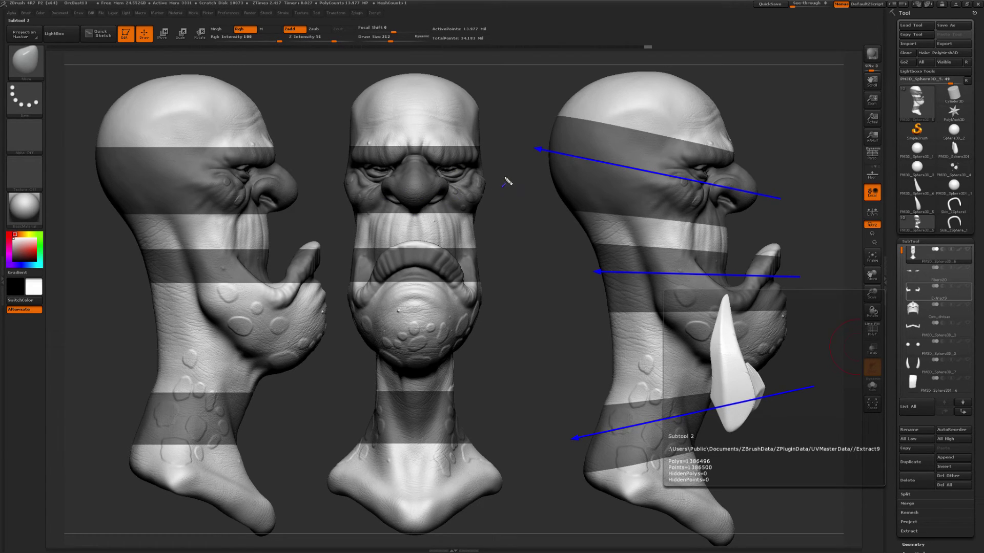
- Draw comparison arrows across the middle head's eyes, upper lip and neck
left_click_drag(506, 177, 336, 178)
left_click_drag(510, 264, 352, 264)
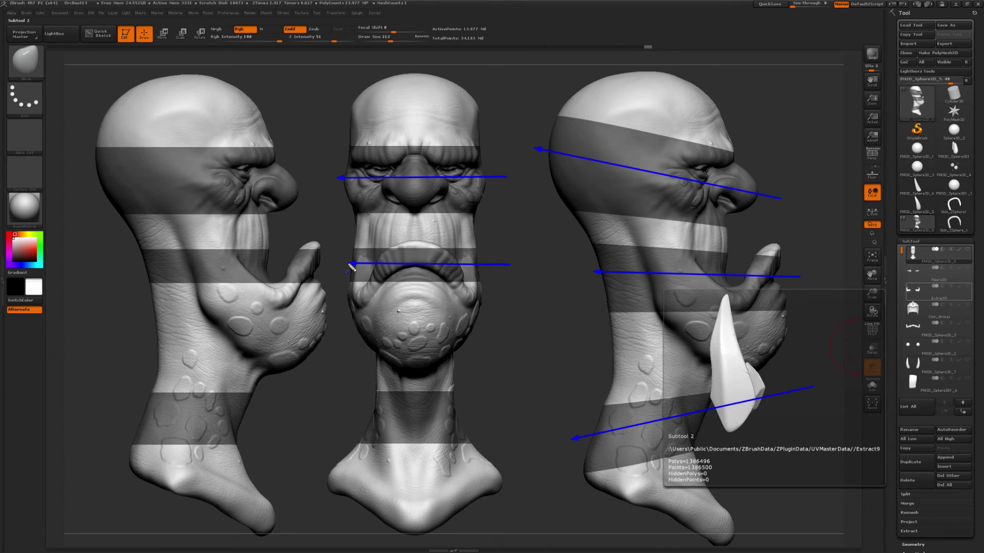
left_click_drag(488, 412, 369, 422)
- Clear the arrows, turn Persp back on, and rotate the right head to face front
key("e")
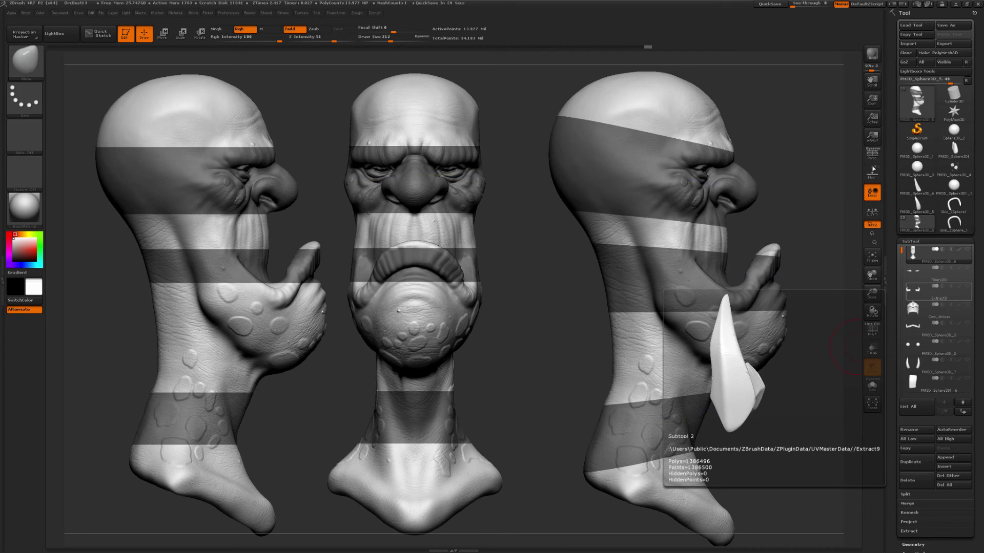
key("p")
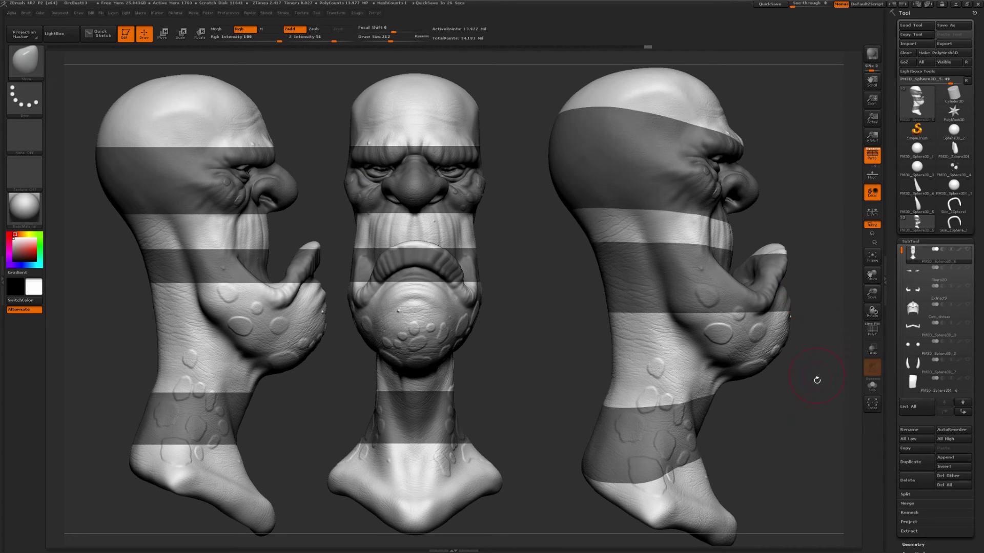
mouse_move(816, 381)
left_mouse_down()
mouse_move(769, 384)
mouse_move(841, 208)
left_mouse_up()
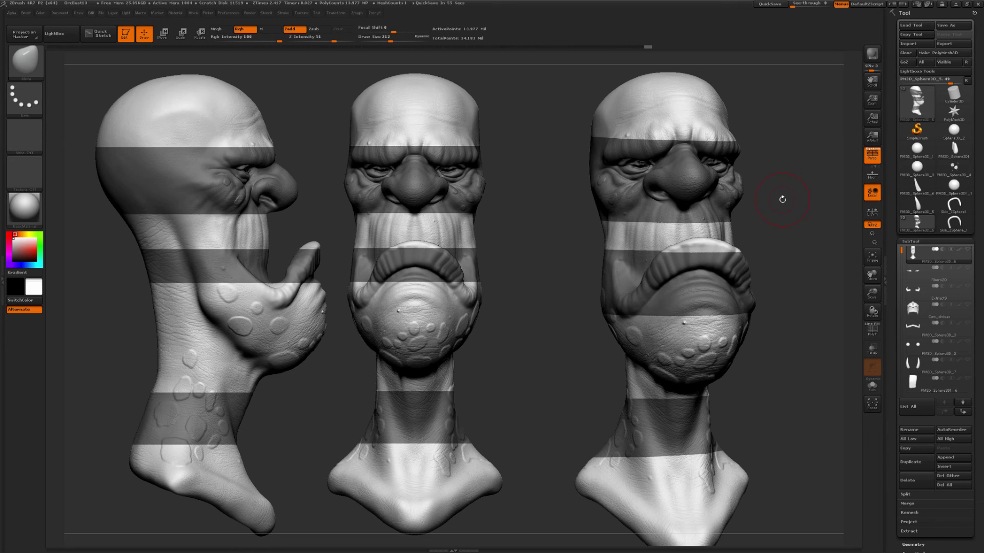
- Toggle Persp off and on while rotating the right head, then mask a band across its chin
left_click(869, 154)
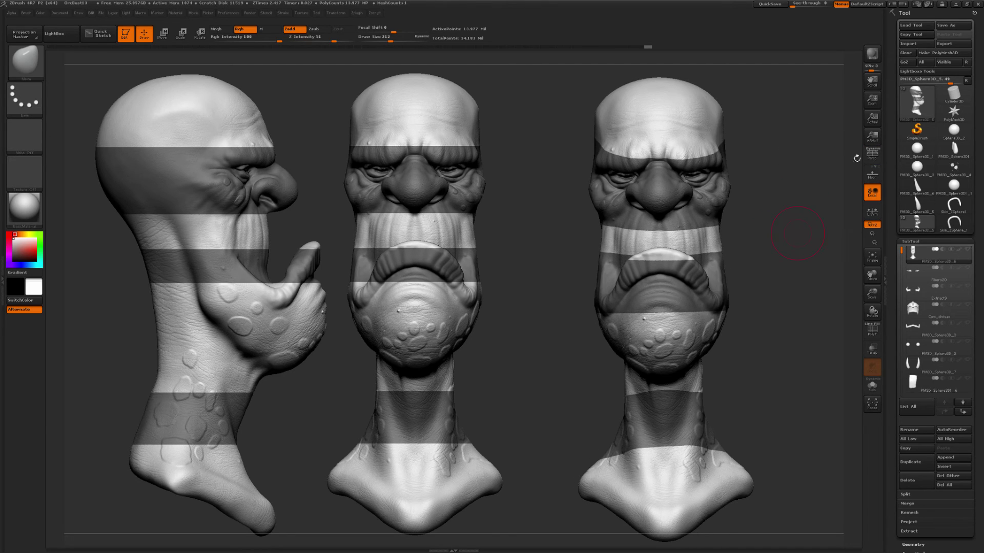
mouse_move(763, 262)
left_mouse_down()
mouse_move(800, 263)
mouse_move(862, 135)
left_mouse_up()
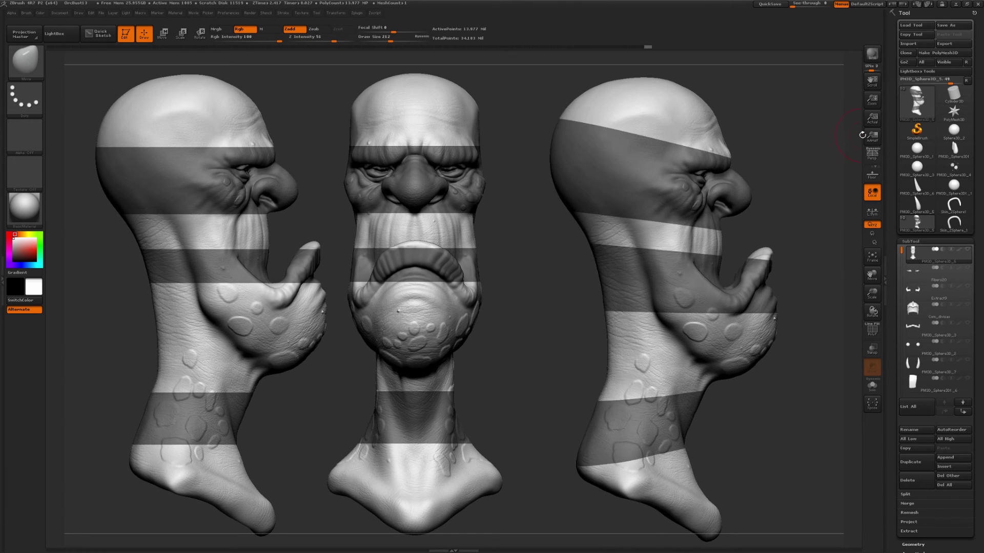
key("p")
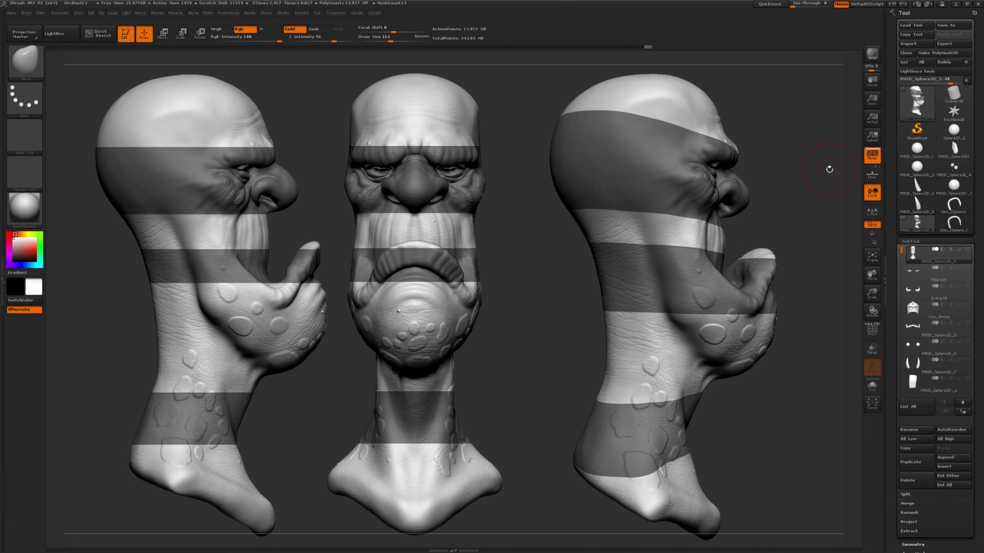
mouse_move(799, 209)
left_mouse_down()
mouse_move(772, 208)
mouse_move(808, 279)
mouse_move(788, 328)
mouse_move(774, 304)
left_mouse_up()
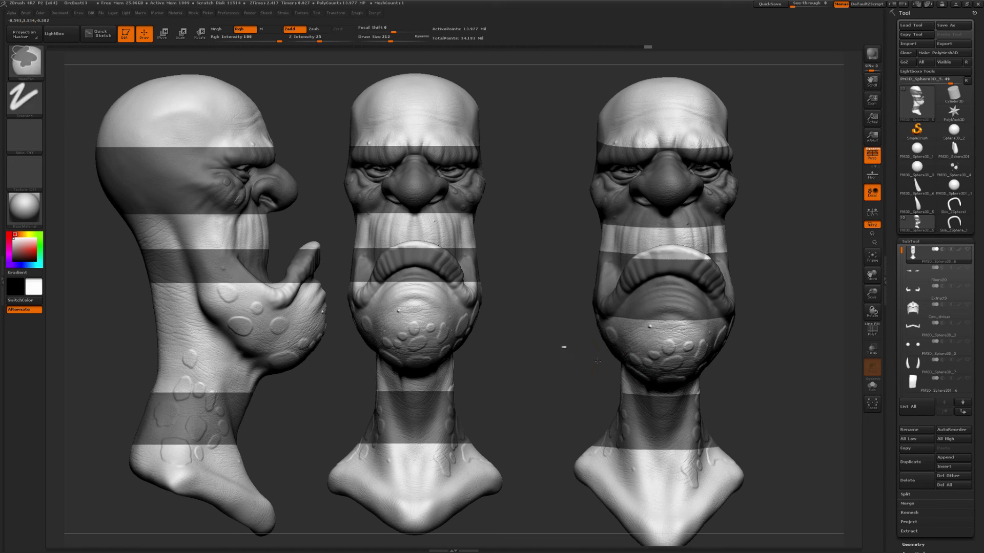
left_click_drag(562, 347, 757, 385, "ctrl")
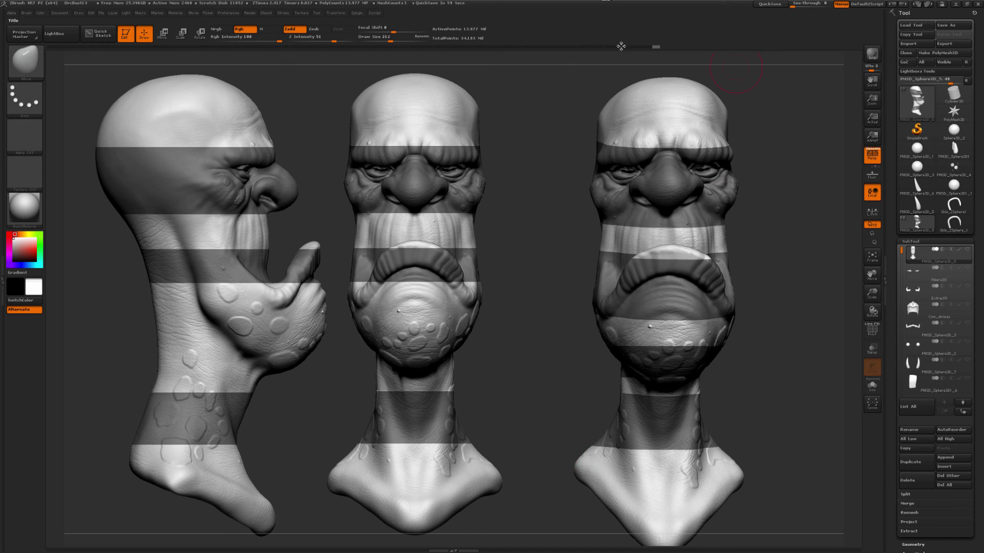
- Mask a band across the right head's forehead, rotate it to side profile, and turn Persp off
key("ctrl")
left_click_drag(564, 96, 779, 122, "ctrl")
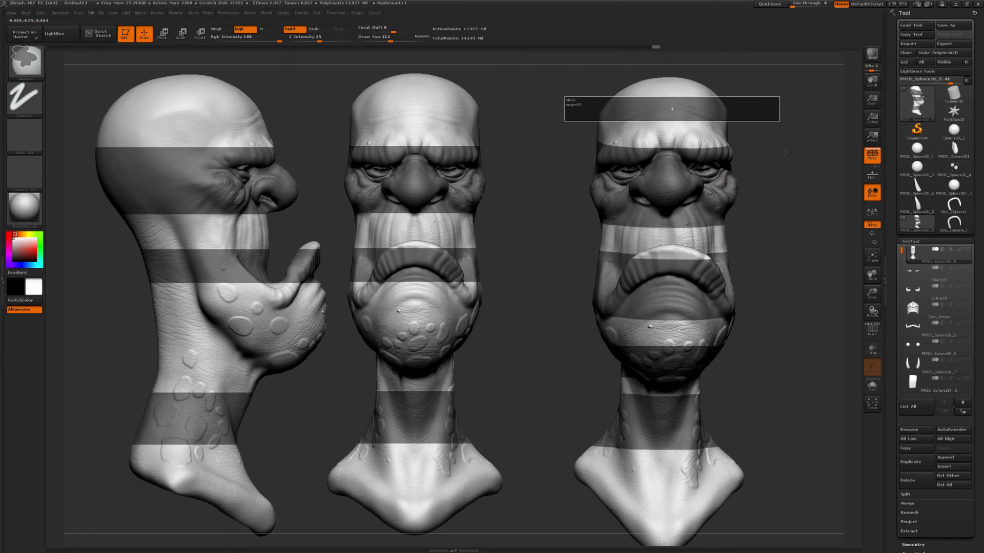
left_click_drag(778, 121, 779, 121, "ctrl")
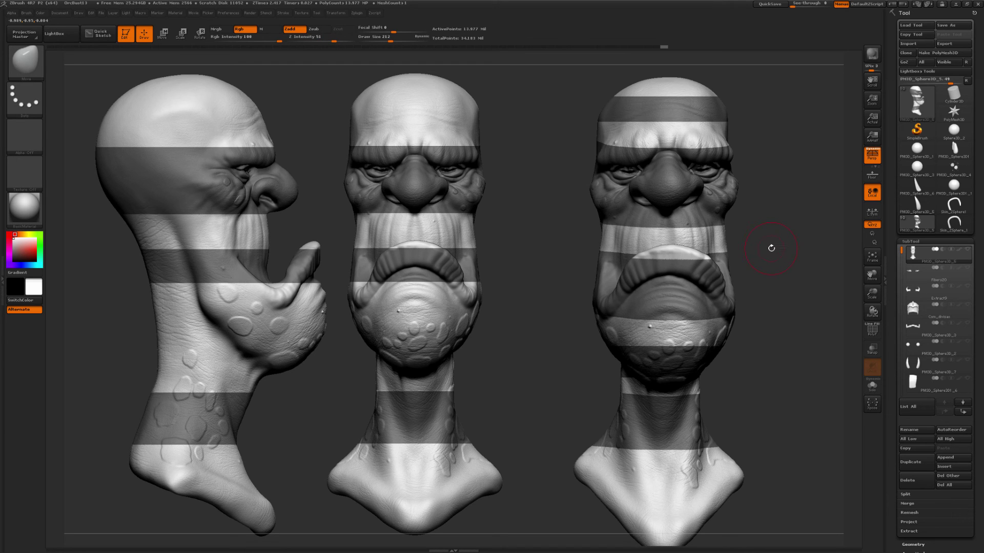
left_click_drag(771, 248, 830, 241)
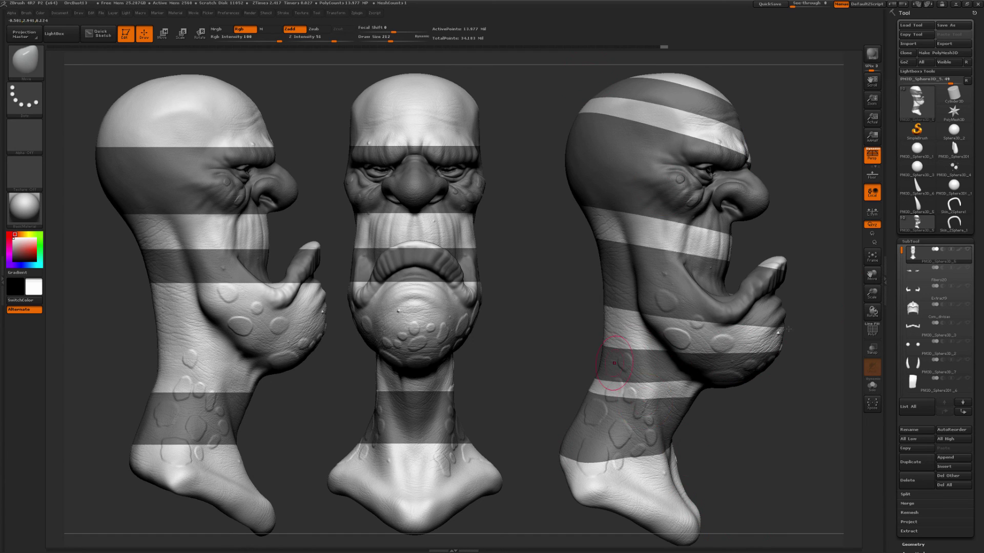
left_click(873, 159)
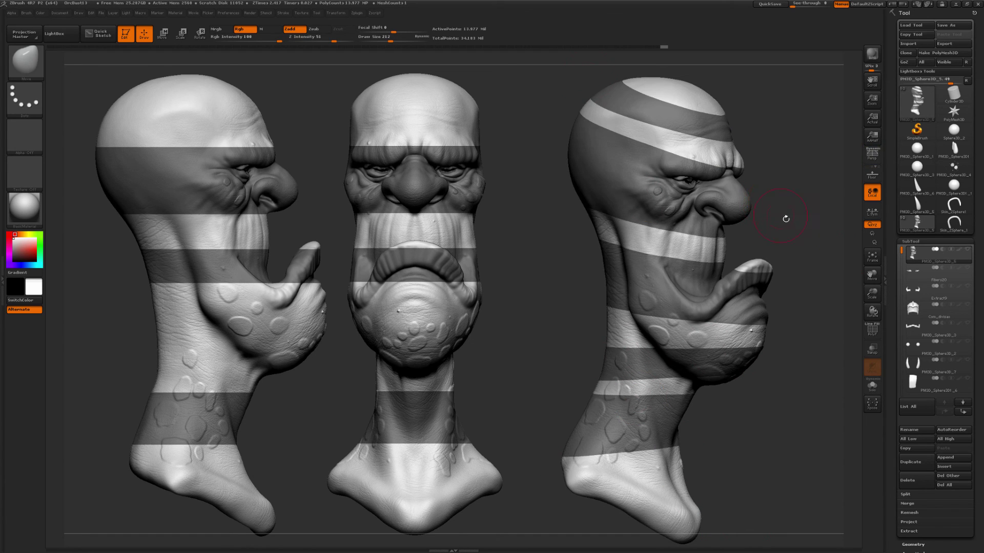
left_click_drag(813, 219, 796, 231)
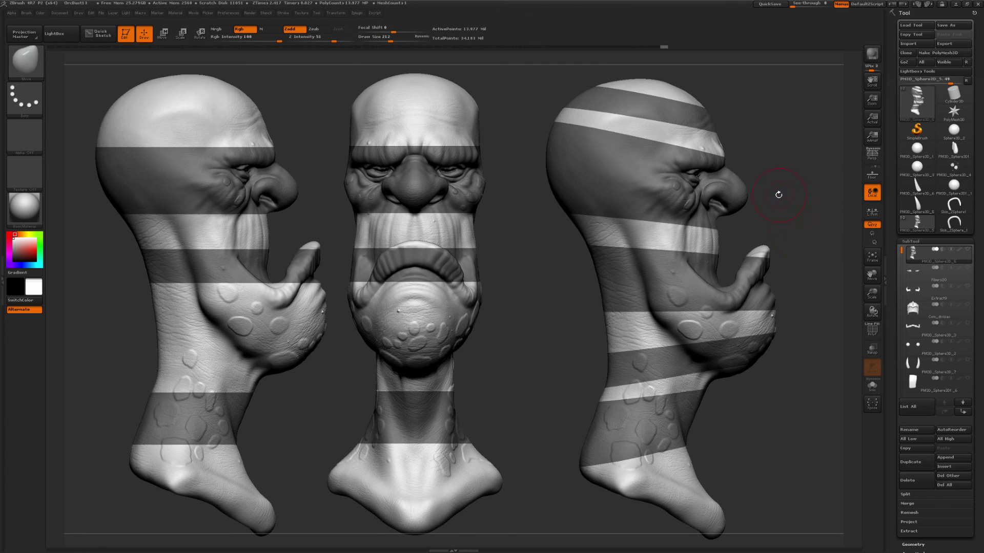